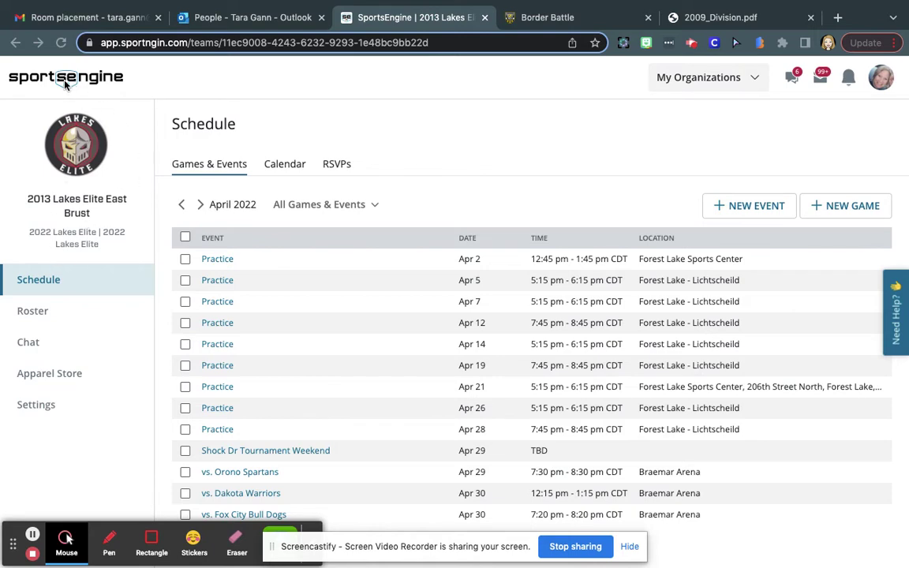
- Visit the 2013 Lakes Elite East Brust team, then view the 2009 Division schedule PDF
{"action": "left_click", "coordinate": [757, 78]}
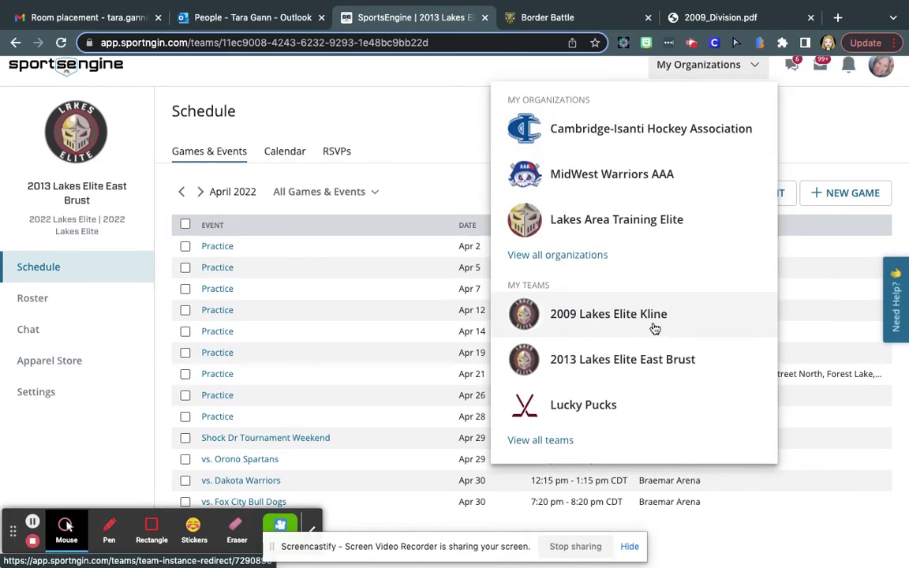
{"action": "left_click", "coordinate": [543, 451]}
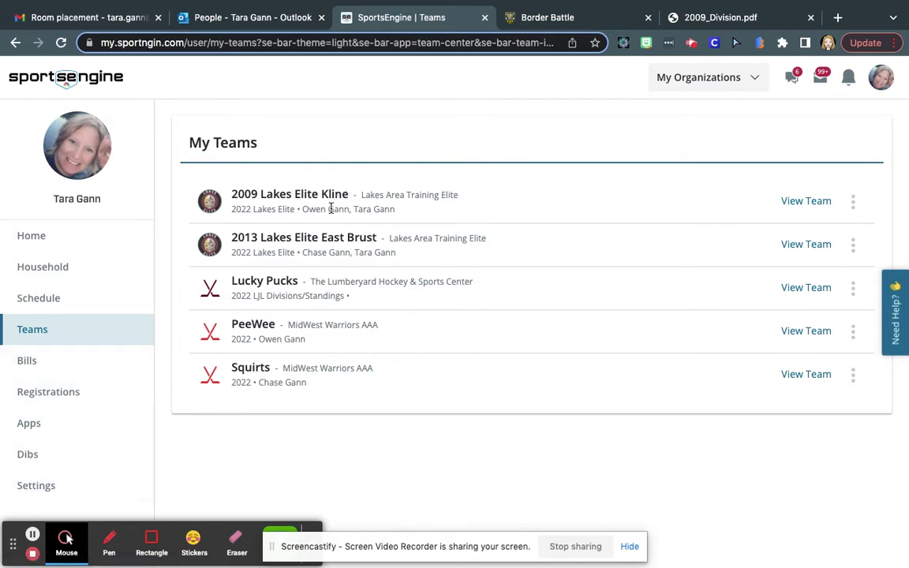
{"action": "left_click", "coordinate": [807, 246]}
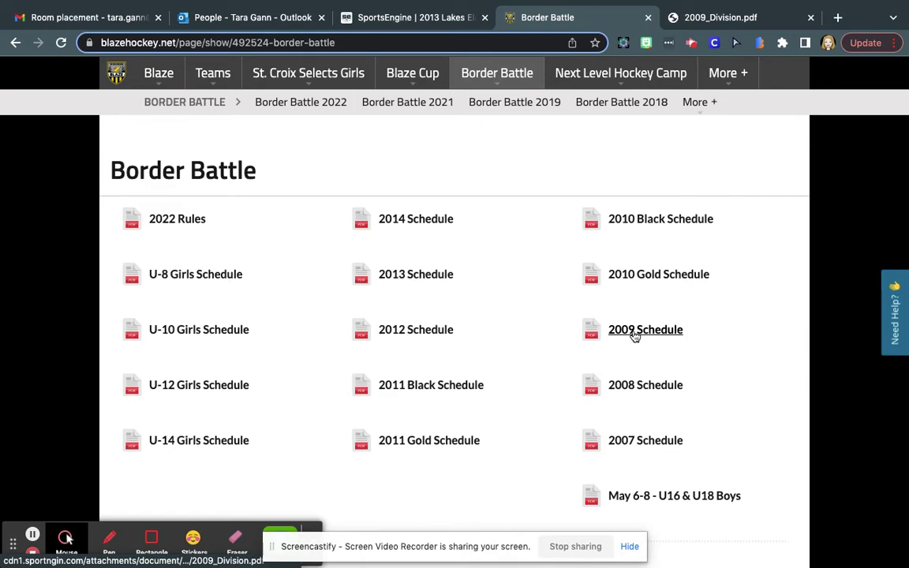
{"action": "left_click", "coordinate": [690, 19]}
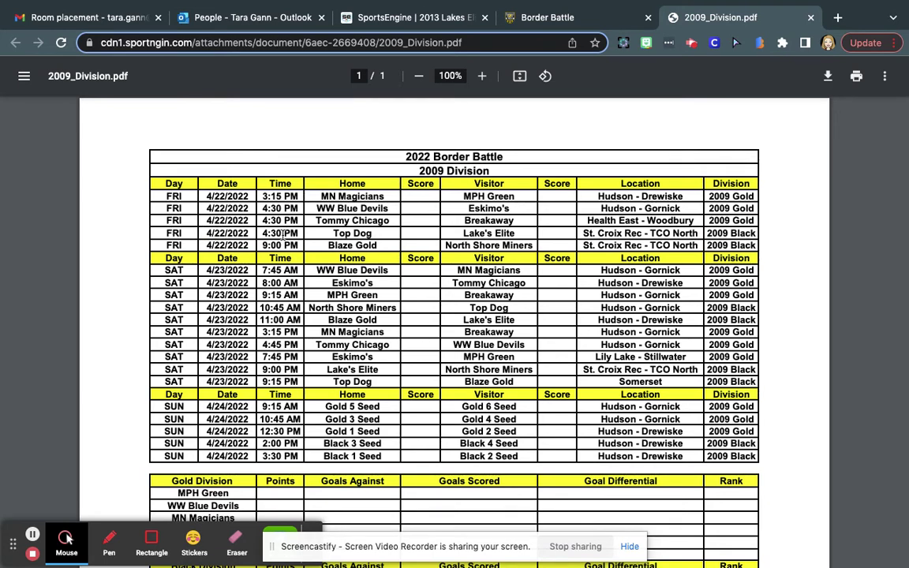
- Switch to the 2009 Lakes Elite Kline team schedule and start a new game
{"action": "left_click", "coordinate": [407, 19]}
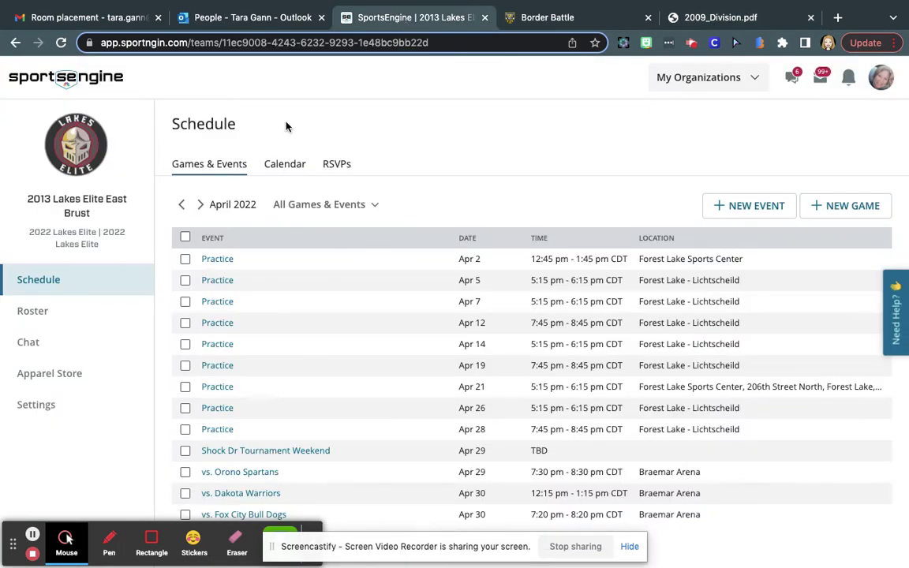
{"action": "left_click", "coordinate": [749, 82]}
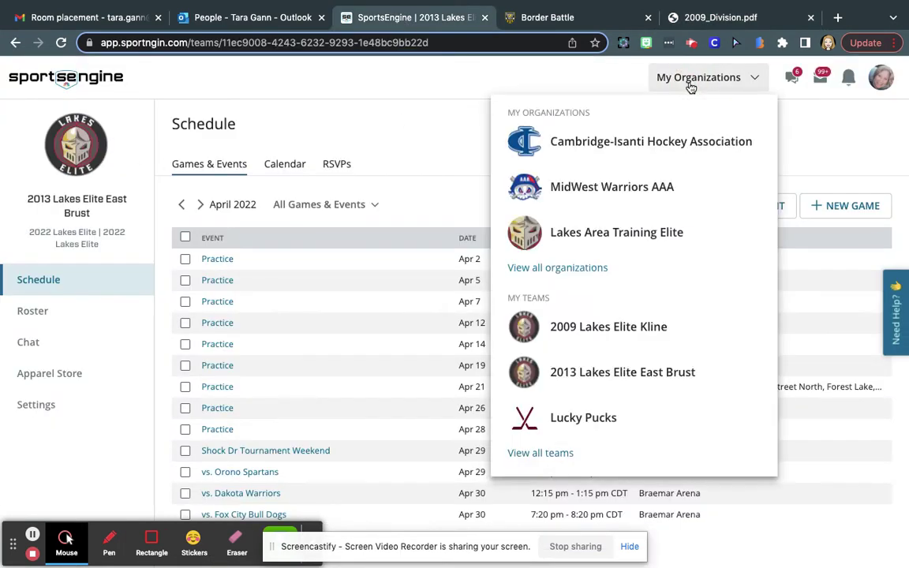
{"action": "left_click", "coordinate": [615, 330]}
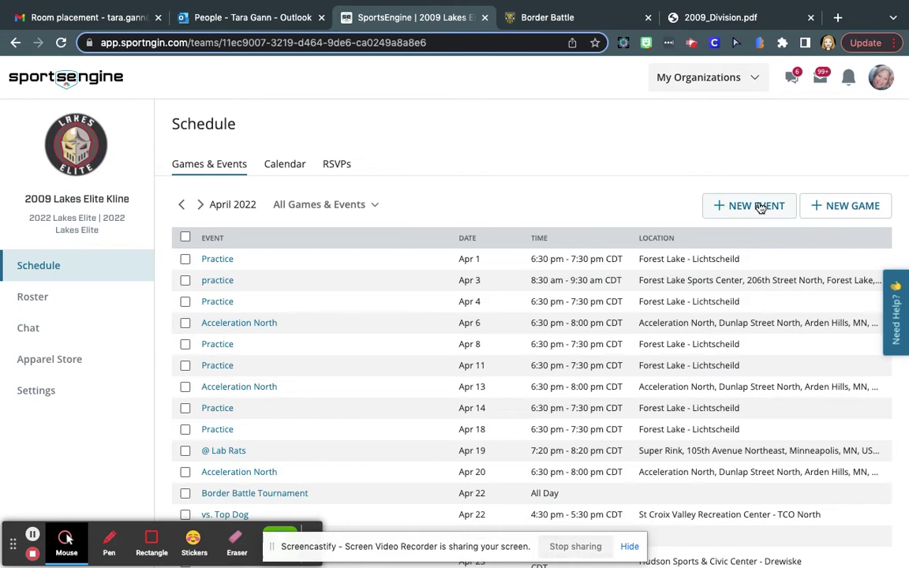
{"action": "left_click", "coordinate": [853, 209]}
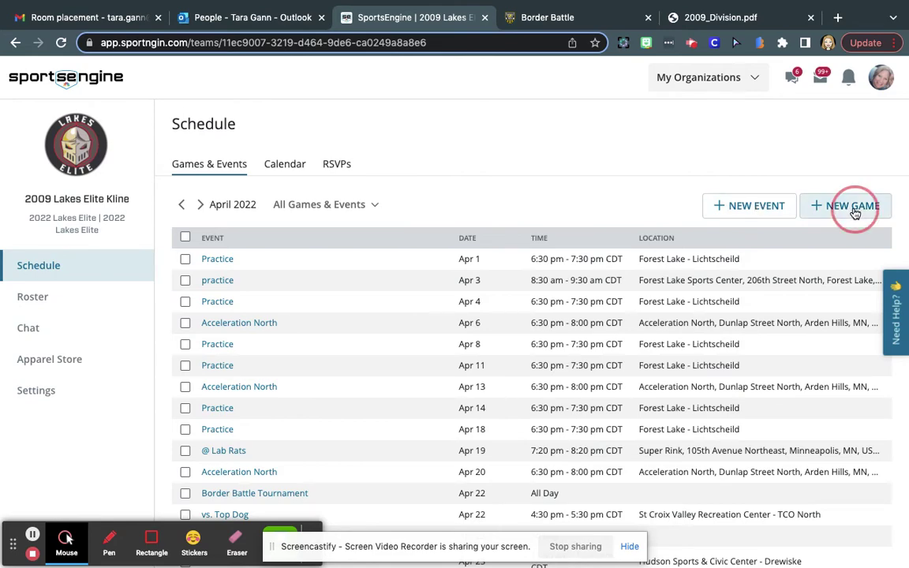
- Search the opponent list for 'top' and try selecting Top Dog
{"action": "left_click", "coordinate": [388, 216]}
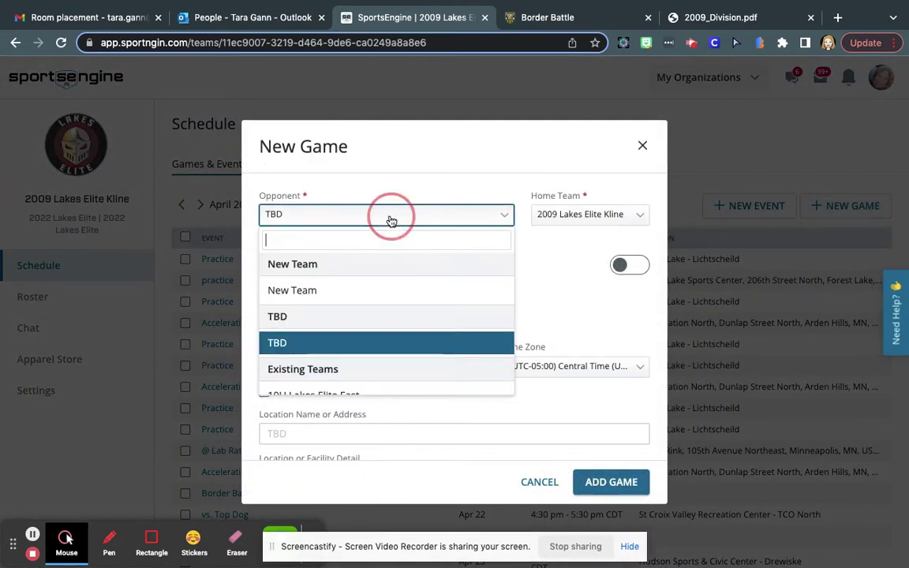
{"action": "scroll", "coordinate": [353, 326], "scroll_direction": "down", "scroll_amount": 5}
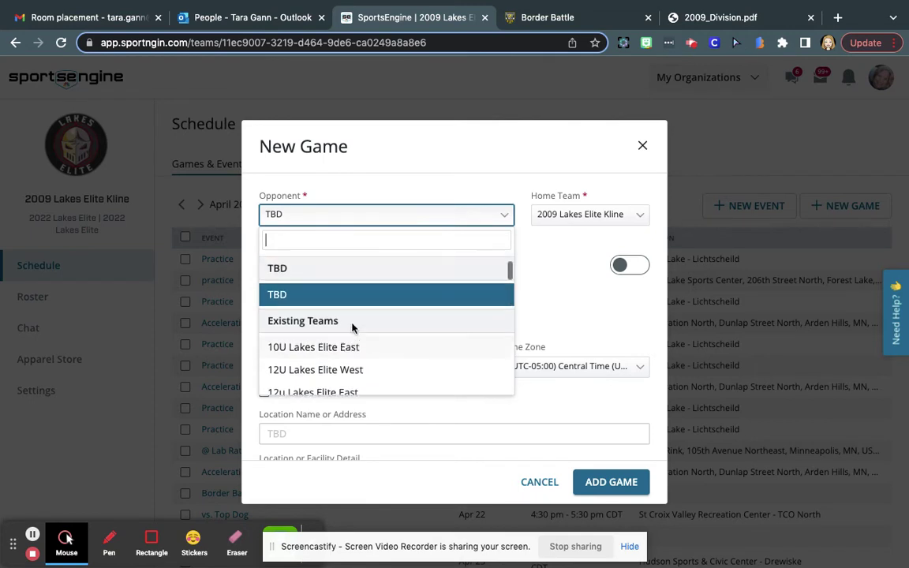
{"action": "scroll", "coordinate": [353, 330], "scroll_direction": "down", "scroll_amount": 5}
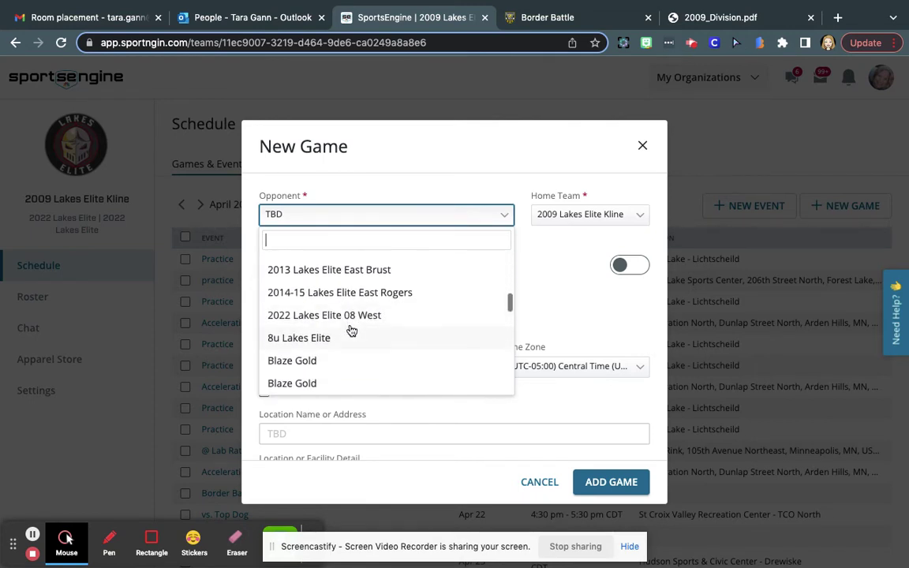
{"action": "scroll", "coordinate": [353, 329], "scroll_direction": "down", "scroll_amount": 3}
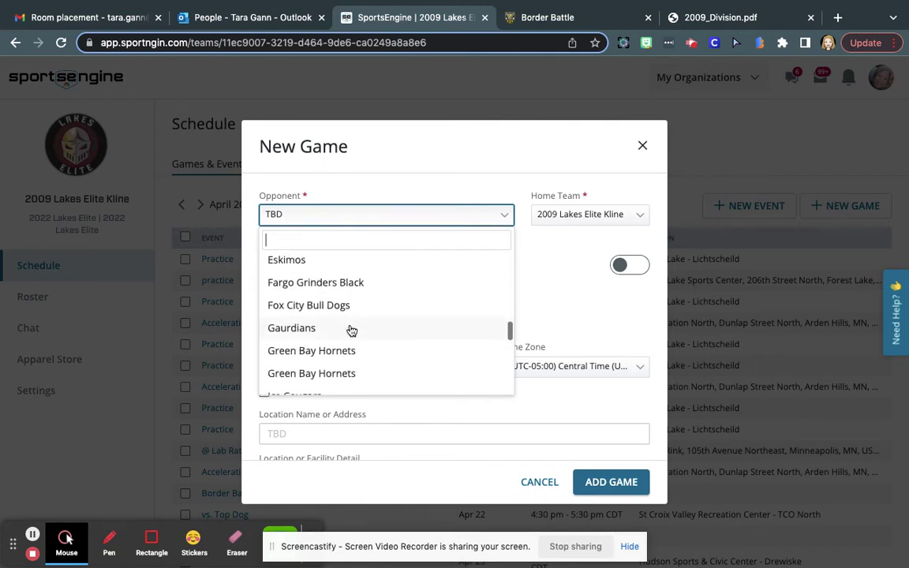
{"action": "scroll", "coordinate": [352, 330], "scroll_direction": "down", "scroll_amount": 1}
{"action": "scroll", "coordinate": [352, 330], "scroll_direction": "down", "scroll_amount": 5}
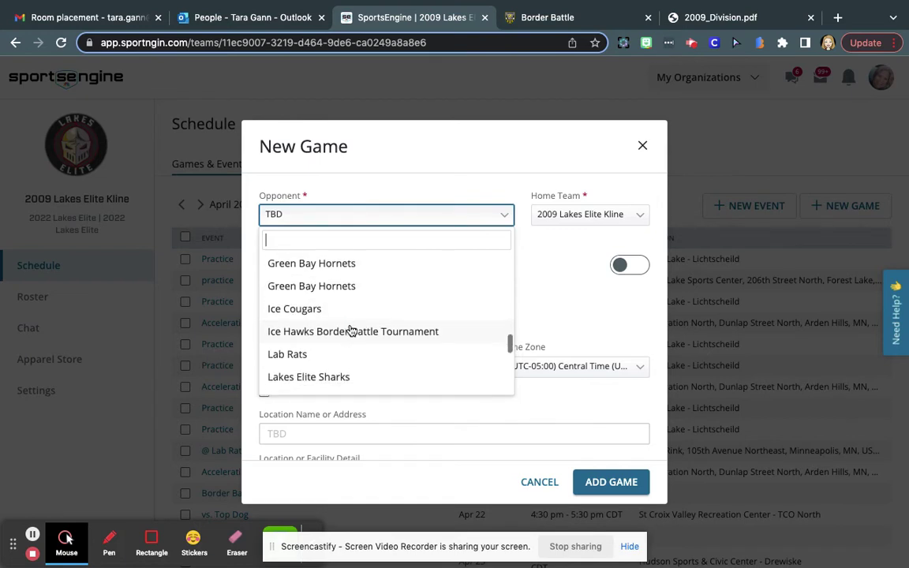
{"action": "scroll", "coordinate": [352, 330], "scroll_direction": "down", "scroll_amount": 3}
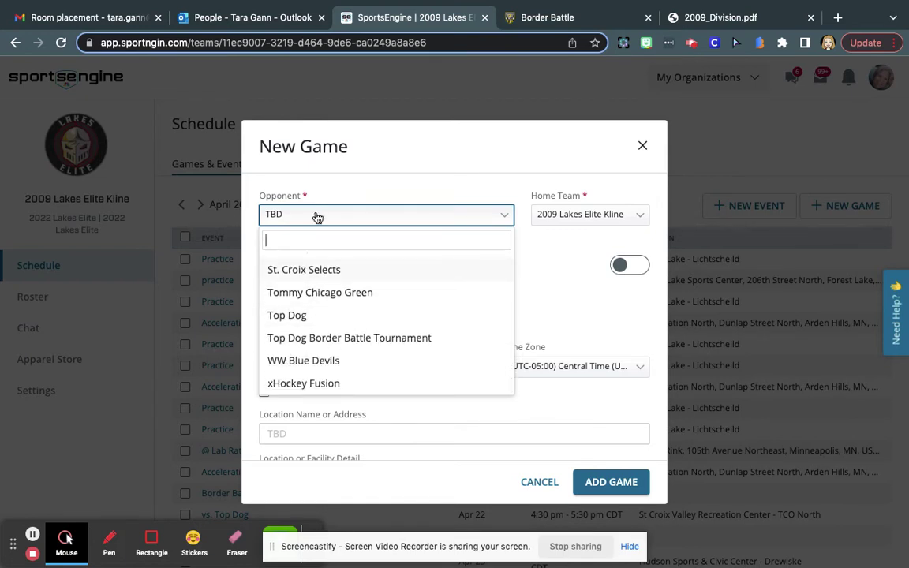
{"action": "type", "text": "top"}
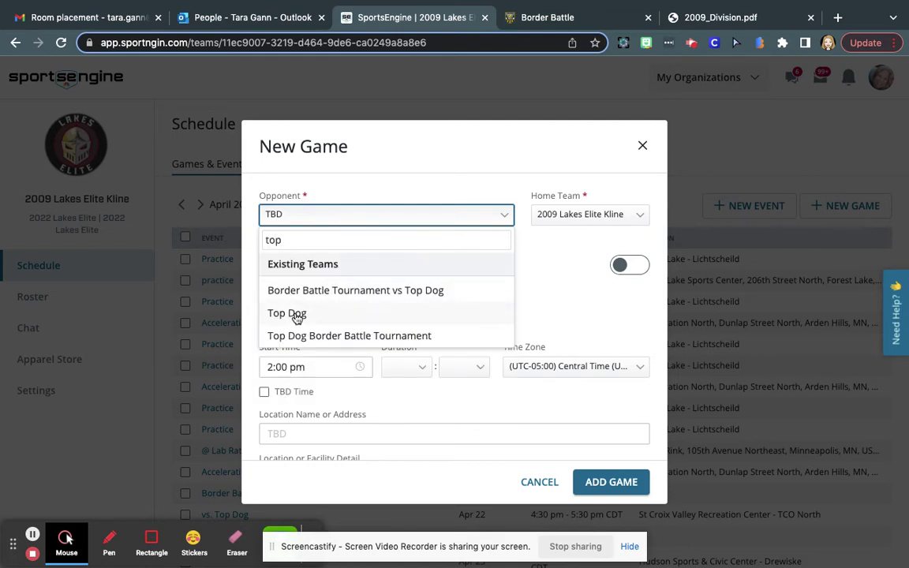
{"action": "left_click", "coordinate": [505, 270]}
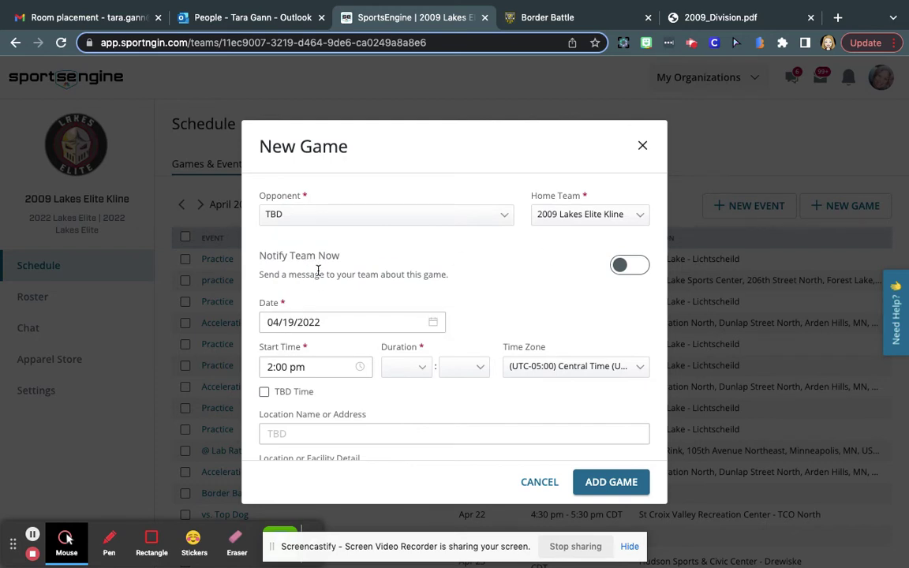
- Set the opponent to New Team instead
{"action": "scroll", "coordinate": [318, 270], "scroll_direction": "down", "scroll_amount": 1}
{"action": "scroll", "coordinate": [349, 233], "scroll_direction": "up", "scroll_amount": 1}
{"action": "left_click", "coordinate": [387, 216]}
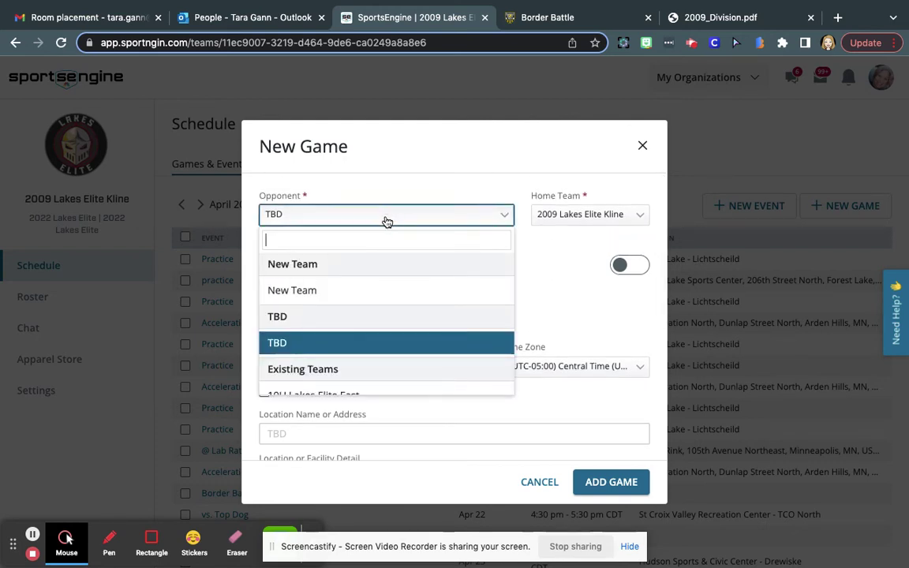
{"action": "left_click", "coordinate": [323, 289]}
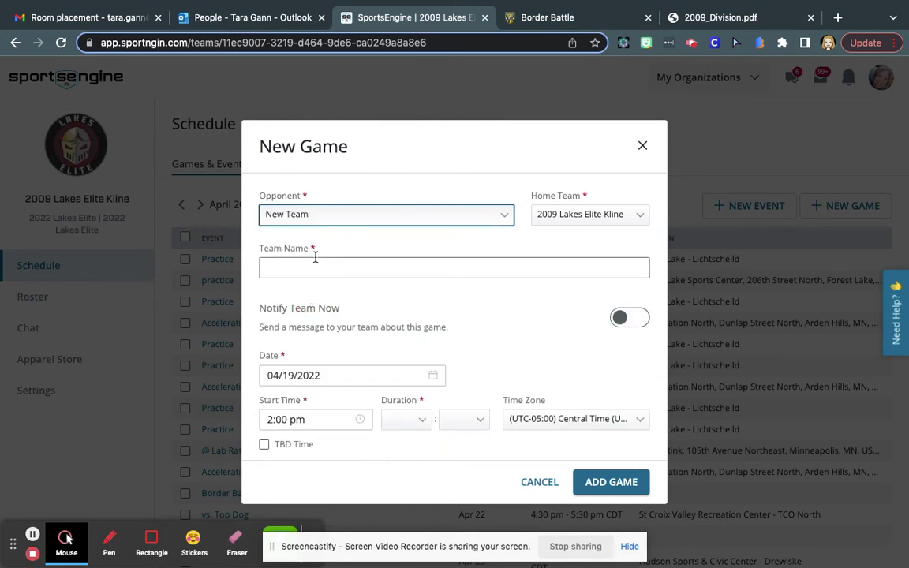
- Keep 2009 Lakes Elite Kline as home team and set the date to April 22, 2022
{"action": "left_click", "coordinate": [315, 263]}
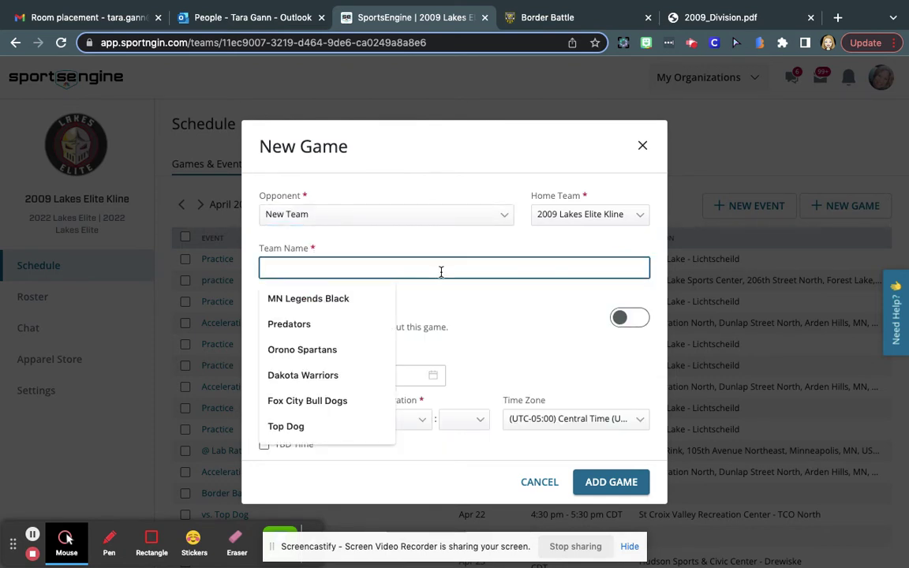
{"action": "left_click", "coordinate": [580, 221]}
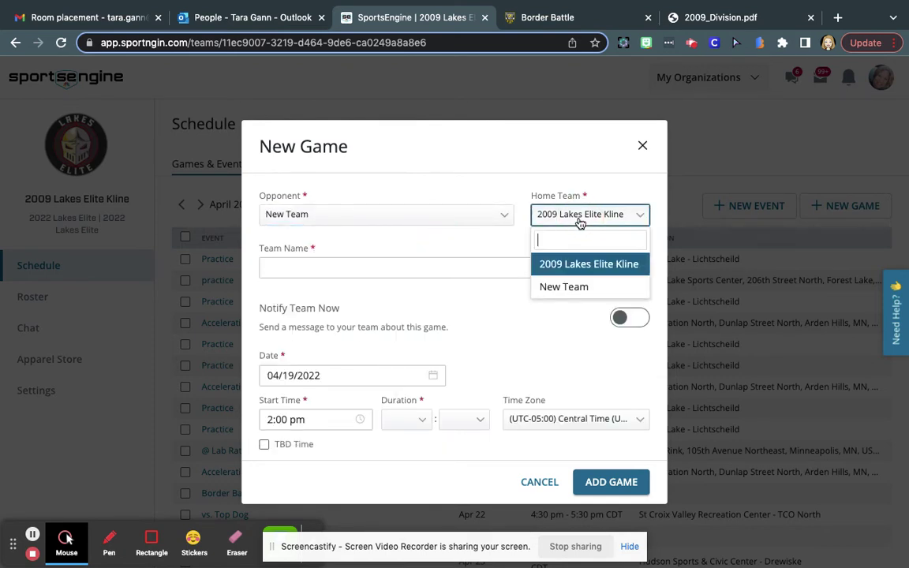
{"action": "left_click", "coordinate": [580, 221]}
{"action": "scroll", "coordinate": [500, 326], "scroll_direction": "down", "scroll_amount": 1}
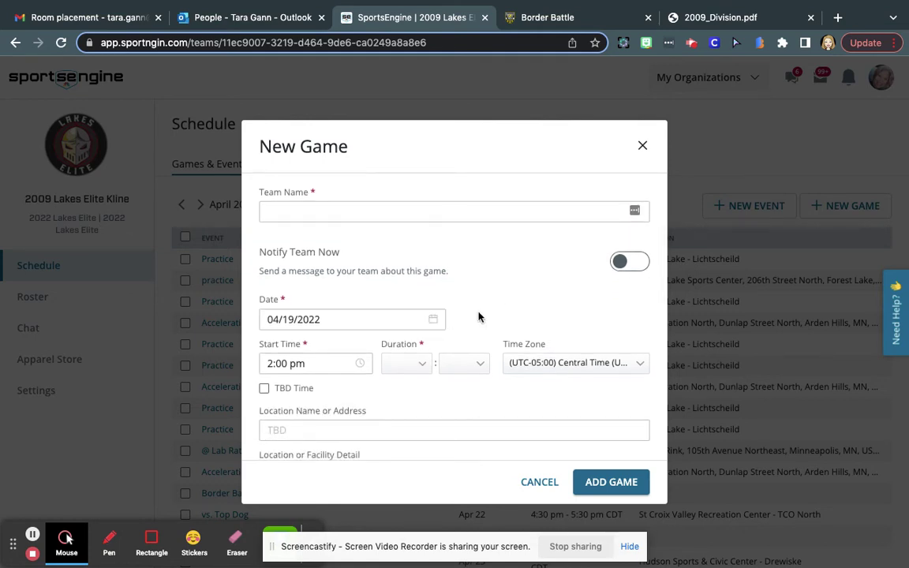
{"action": "left_click", "coordinate": [358, 319]}
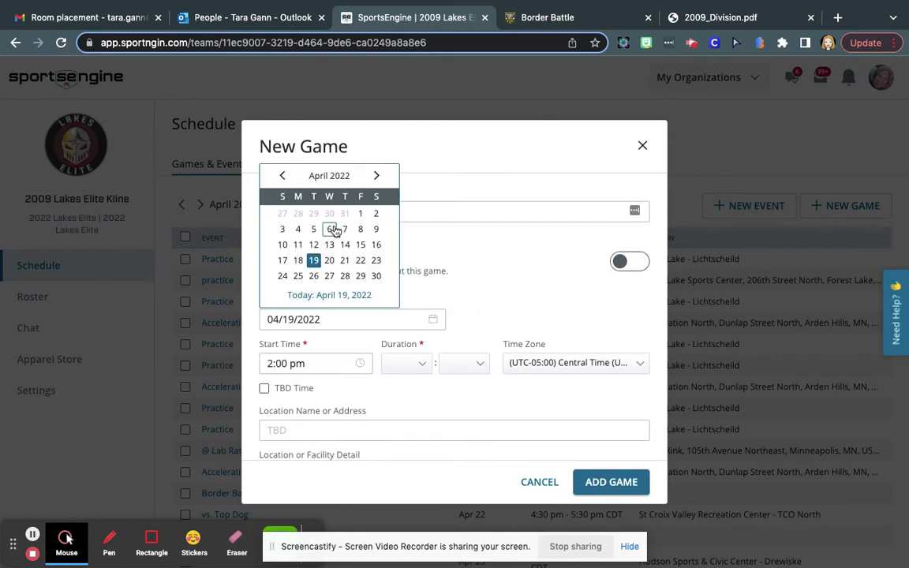
{"action": "left_click", "coordinate": [361, 261]}
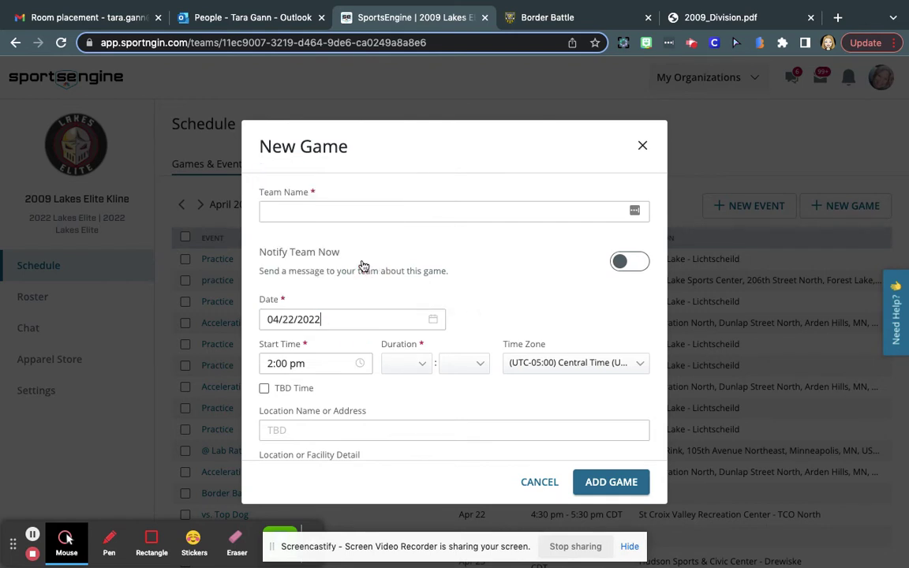
- After checking the 2009 Division PDF, set the start time to 4:30 pm
{"action": "left_click", "coordinate": [339, 366]}
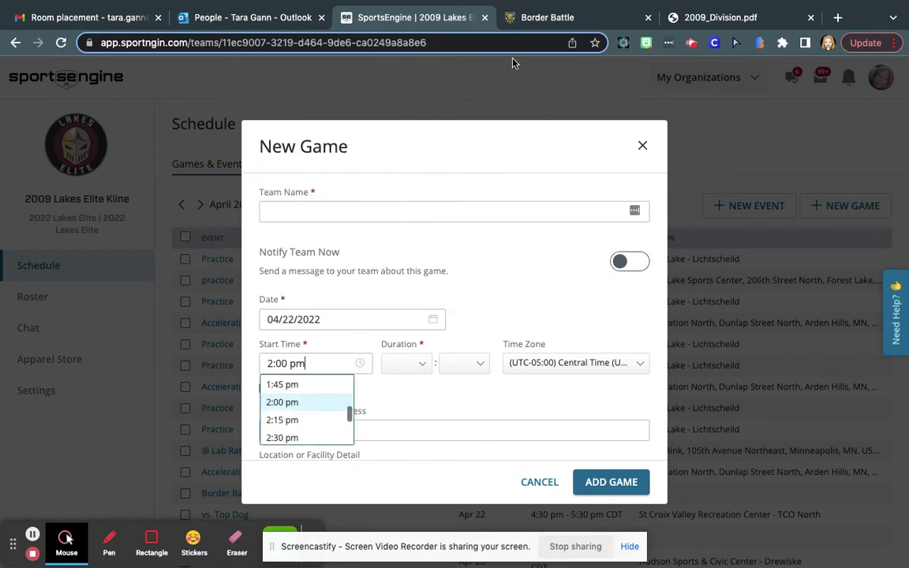
{"action": "left_click", "coordinate": [723, 18]}
{"action": "left_click", "coordinate": [393, 19]}
{"action": "left_click_drag", "start_coordinate": [312, 363], "coordinate": [241, 361]}
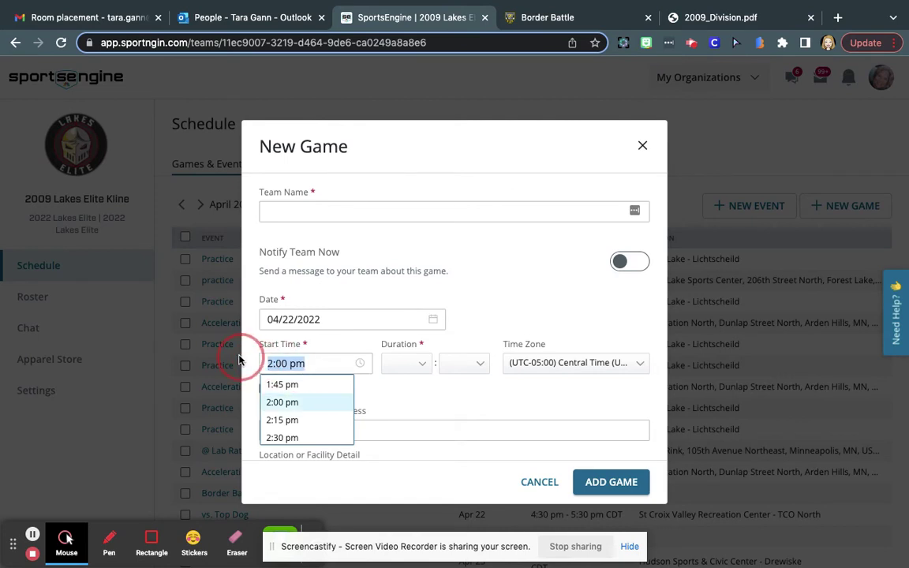
{"action": "type", "text": "4:30 "}
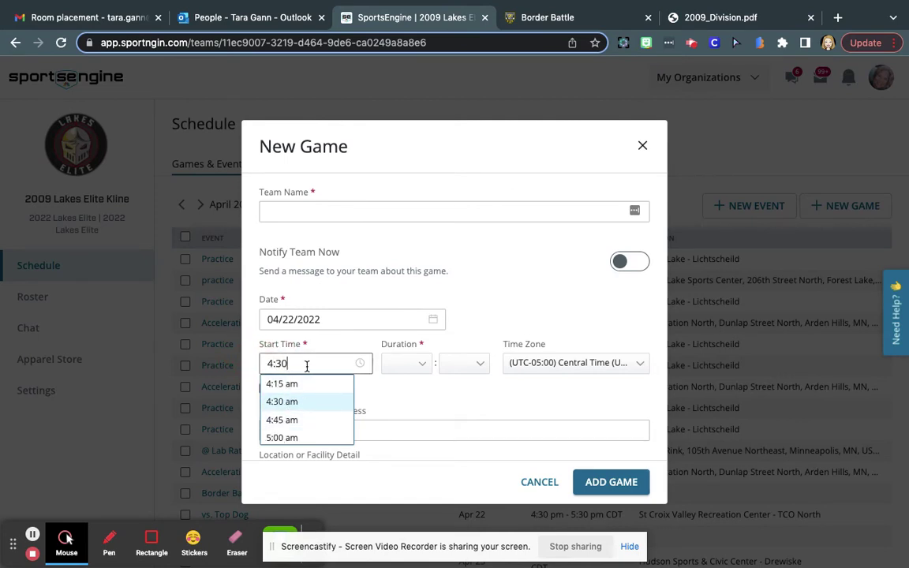
{"action": "type", "text": "pm"}
{"action": "left_click", "coordinate": [305, 402]}
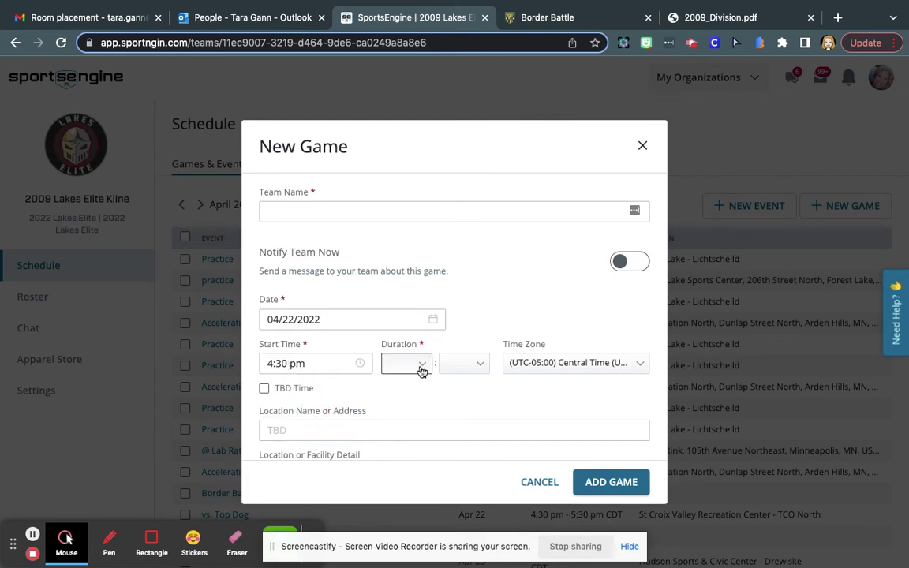
- Set the game duration to 01 hours 00 minutes
{"action": "left_click", "coordinate": [422, 368]}
{"action": "left_click", "coordinate": [396, 433]}
{"action": "left_click", "coordinate": [476, 365]}
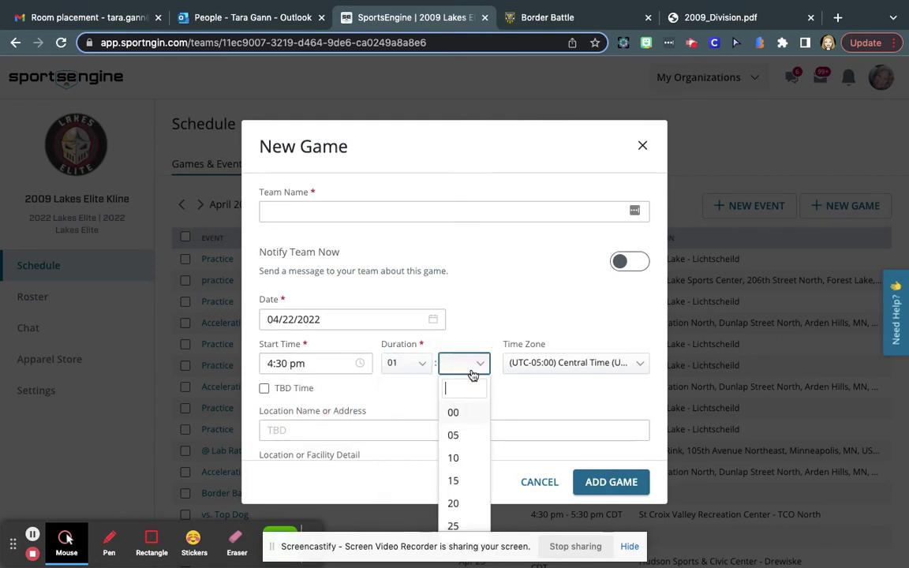
{"action": "left_click", "coordinate": [459, 413]}
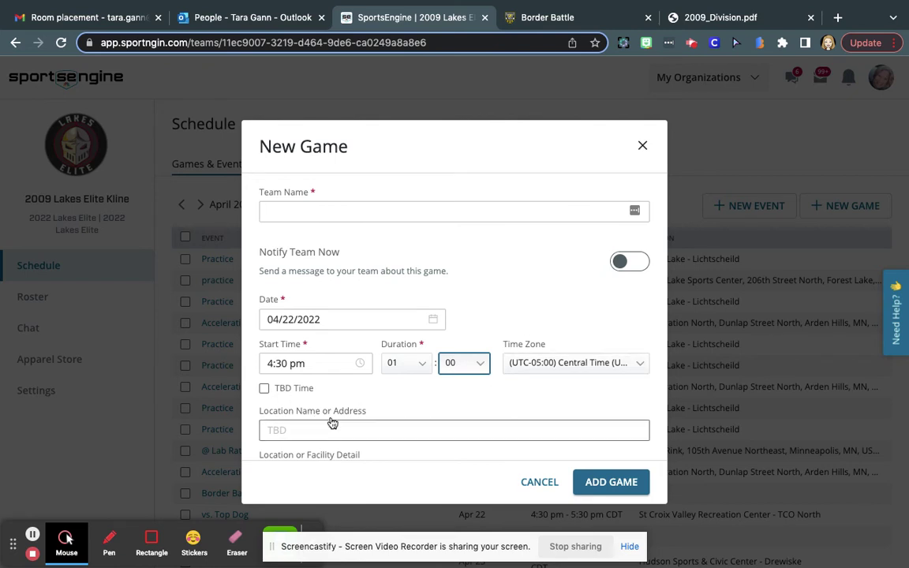
{"action": "scroll", "coordinate": [331, 422], "scroll_direction": "down", "scroll_amount": 2}
{"action": "left_click", "coordinate": [310, 350]}
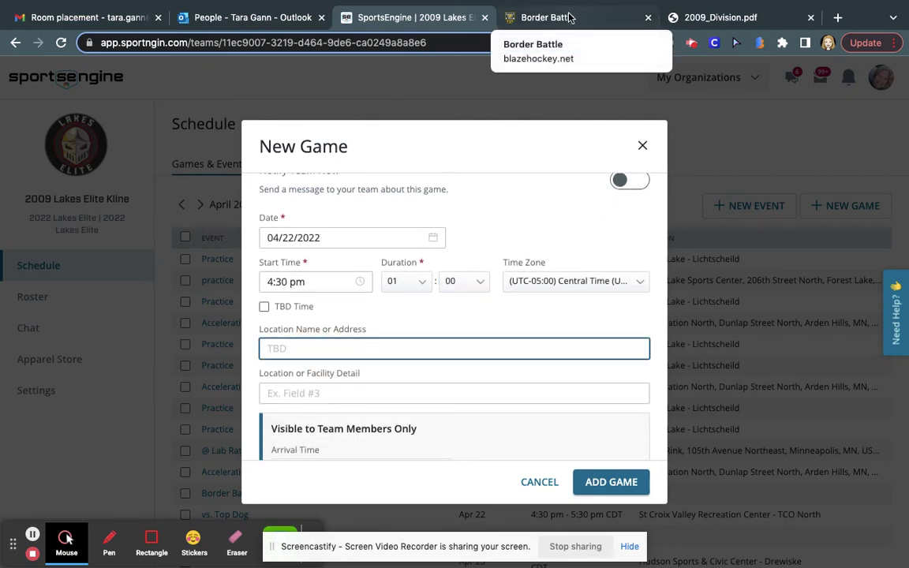
{"action": "left_click", "coordinate": [570, 18]}
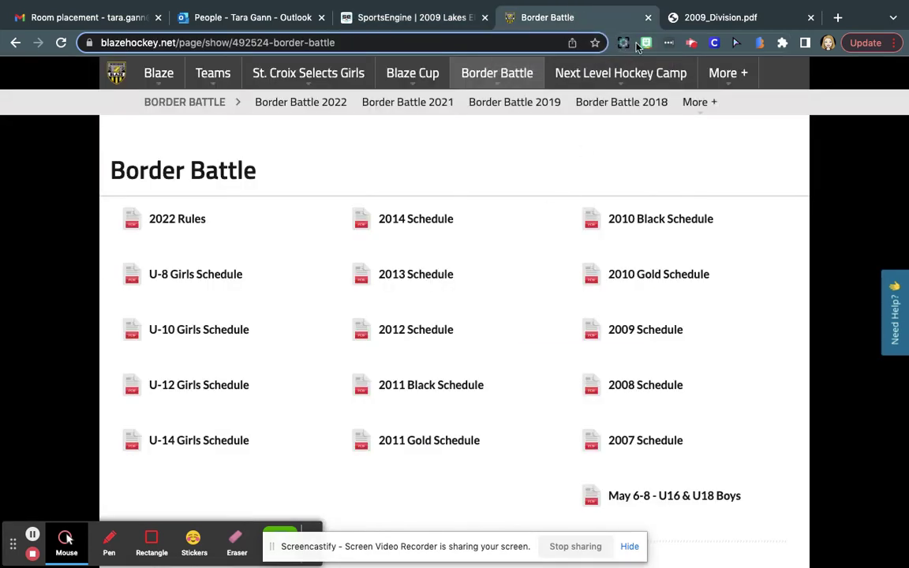
{"action": "left_click", "coordinate": [694, 19]}
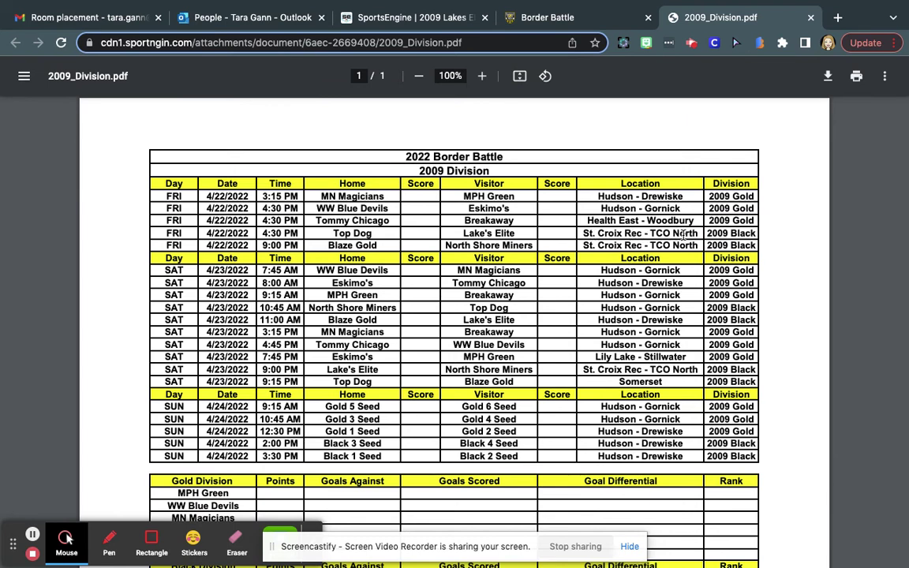
- Set the location to St Croix Valley Recreation Center, facility detail TCO North
{"action": "left_click", "coordinate": [411, 18]}
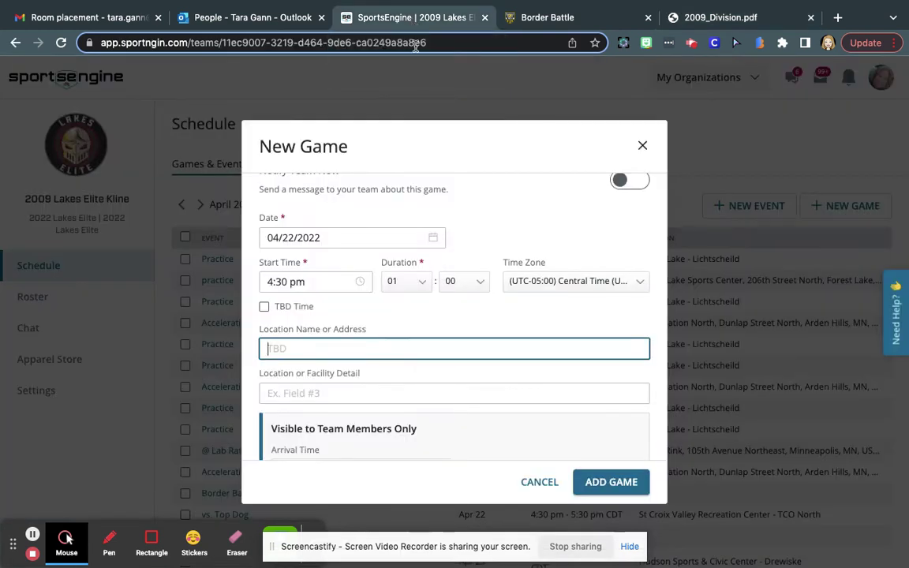
{"action": "type", "text": "St."}
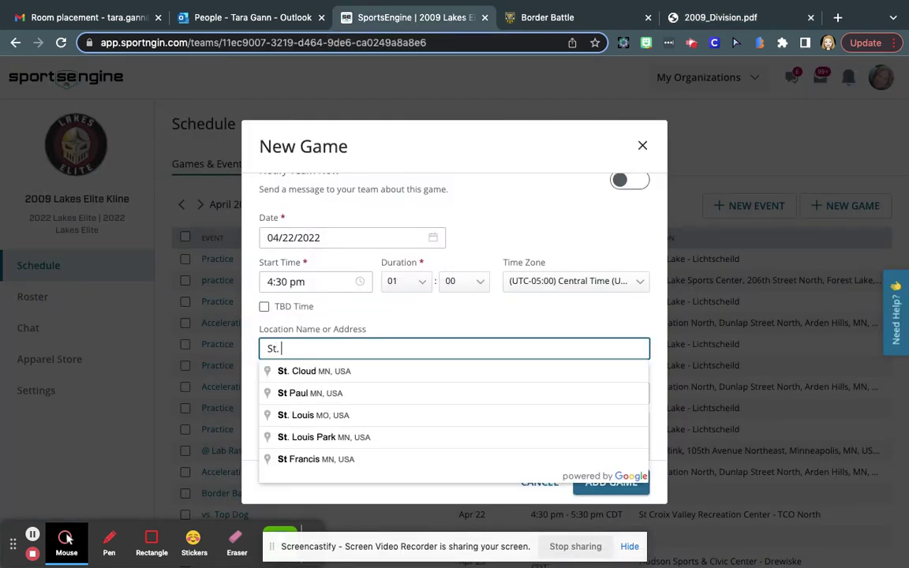
{"action": "type", "text": " Croi"}
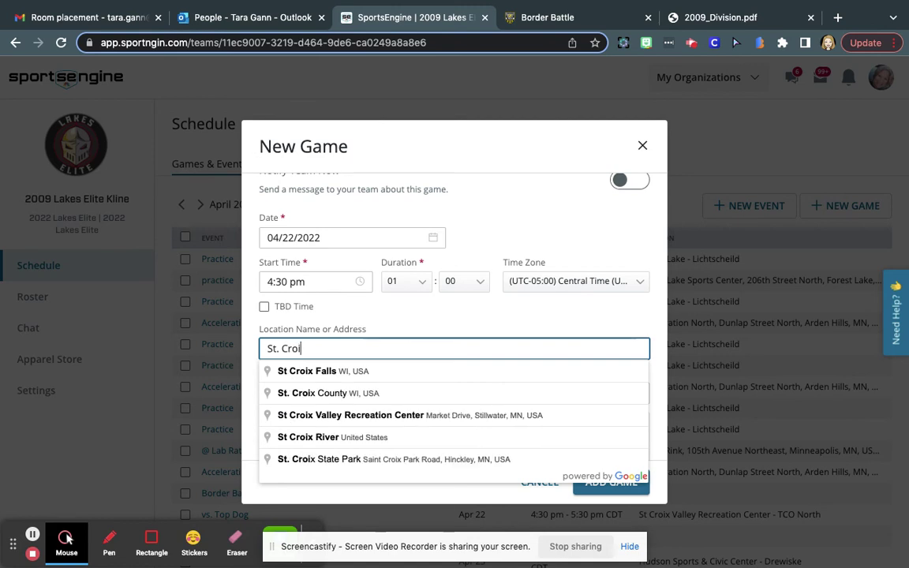
{"action": "left_click", "coordinate": [383, 415]}
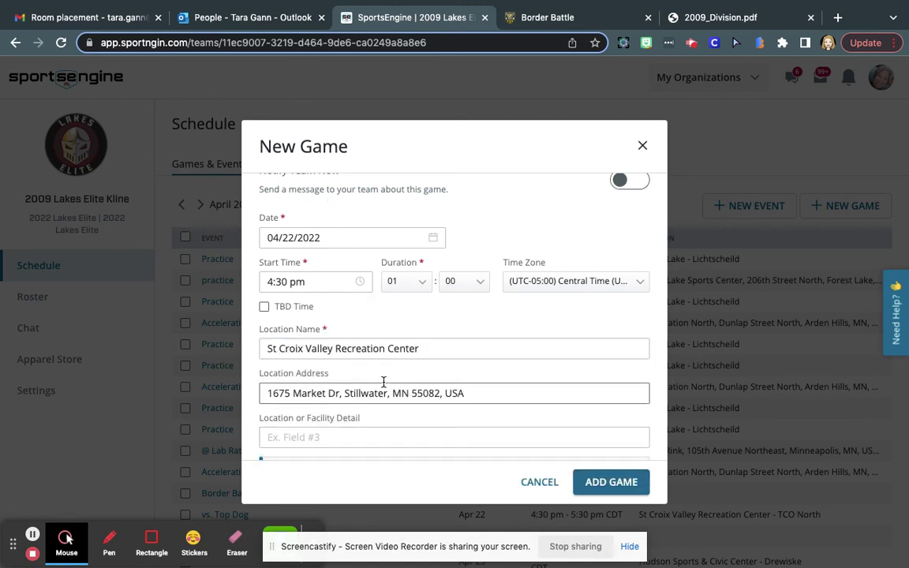
{"action": "left_click", "coordinate": [326, 437]}
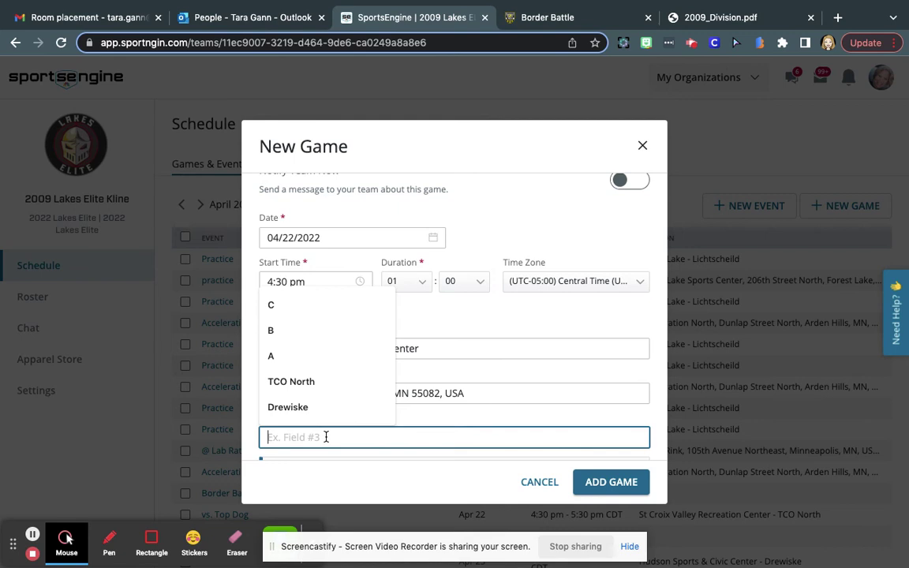
{"action": "left_click", "coordinate": [312, 383]}
{"action": "scroll", "coordinate": [376, 451], "scroll_direction": "down", "scroll_amount": 2}
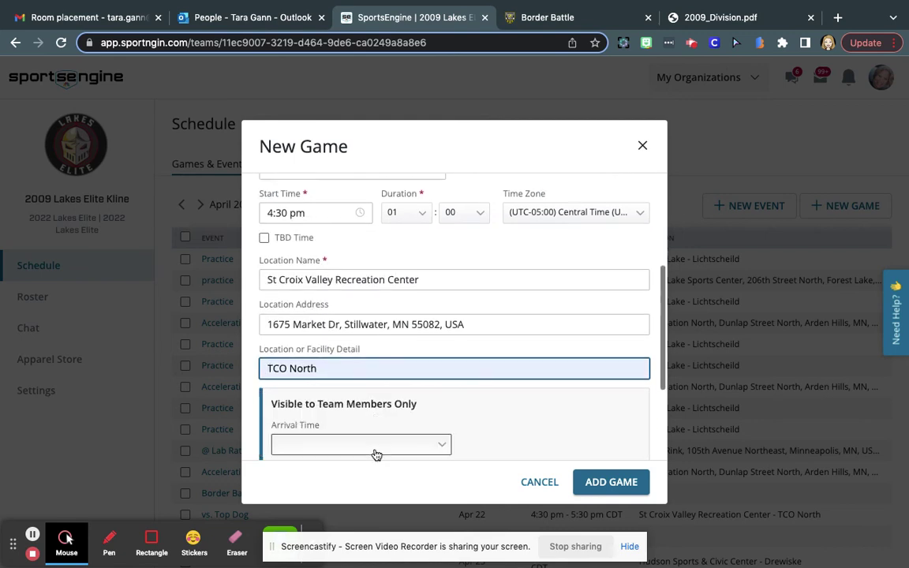
{"action": "scroll", "coordinate": [375, 455], "scroll_direction": "down", "scroll_amount": 2}
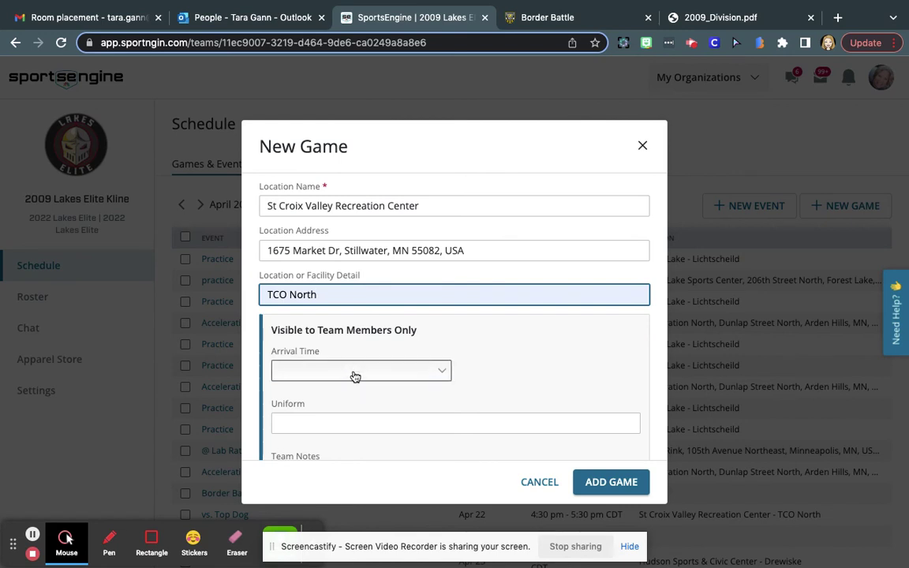
- Set arrival 45 minutes early and uniform TBD, then close the new game form
{"action": "left_click", "coordinate": [356, 372]}
{"action": "left_click", "coordinate": [329, 468]}
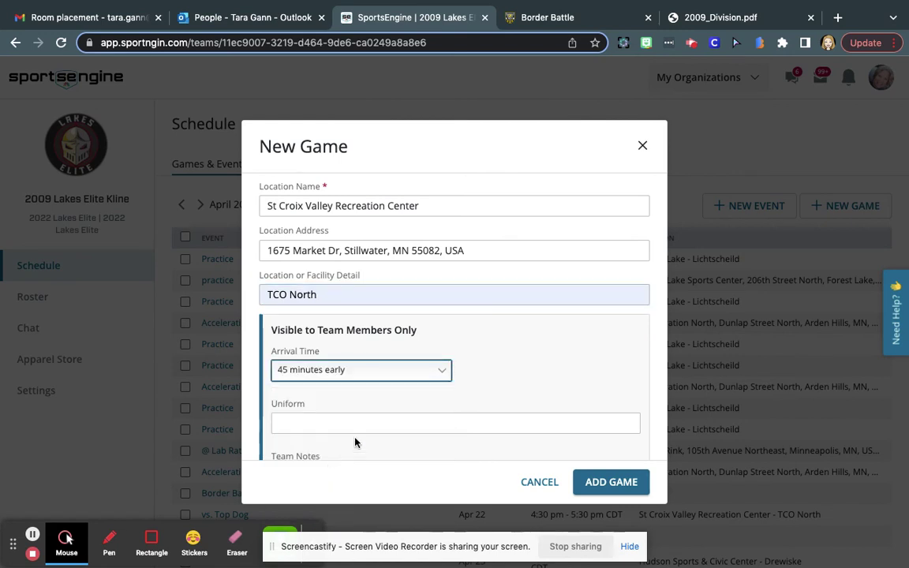
{"action": "scroll", "coordinate": [404, 430], "scroll_direction": "down", "scroll_amount": 2}
{"action": "left_click", "coordinate": [364, 365]}
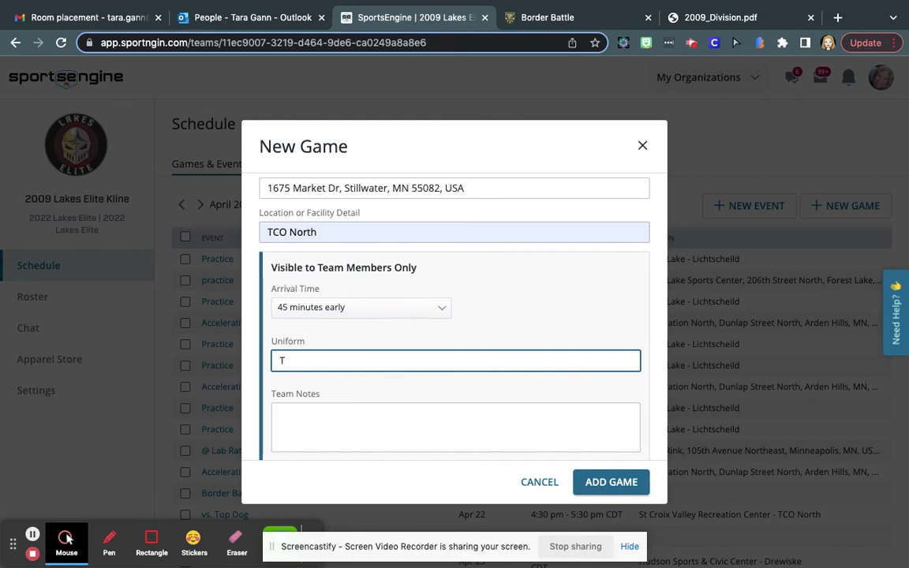
{"action": "left_click", "coordinate": [388, 443]}
{"action": "scroll", "coordinate": [399, 426], "scroll_direction": "down", "scroll_amount": 1}
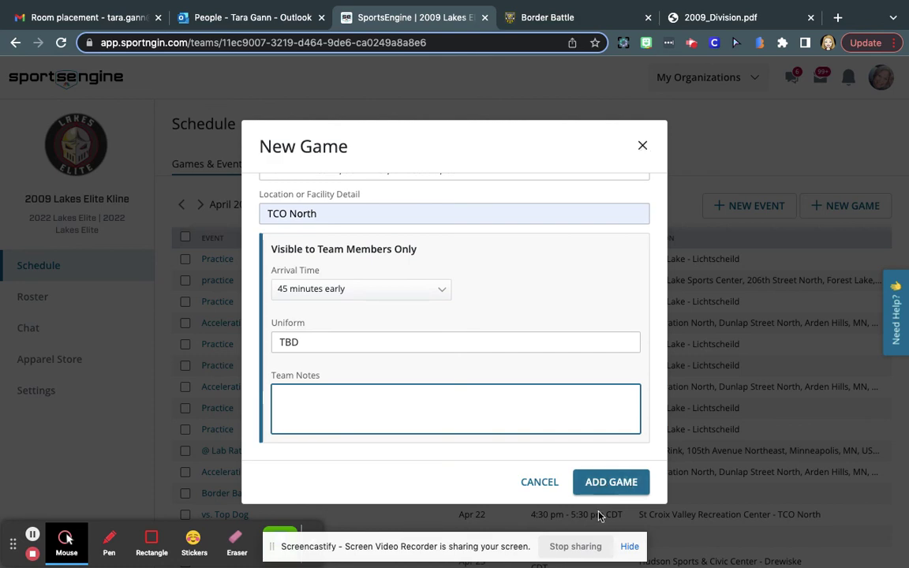
{"action": "left_click", "coordinate": [644, 147]}
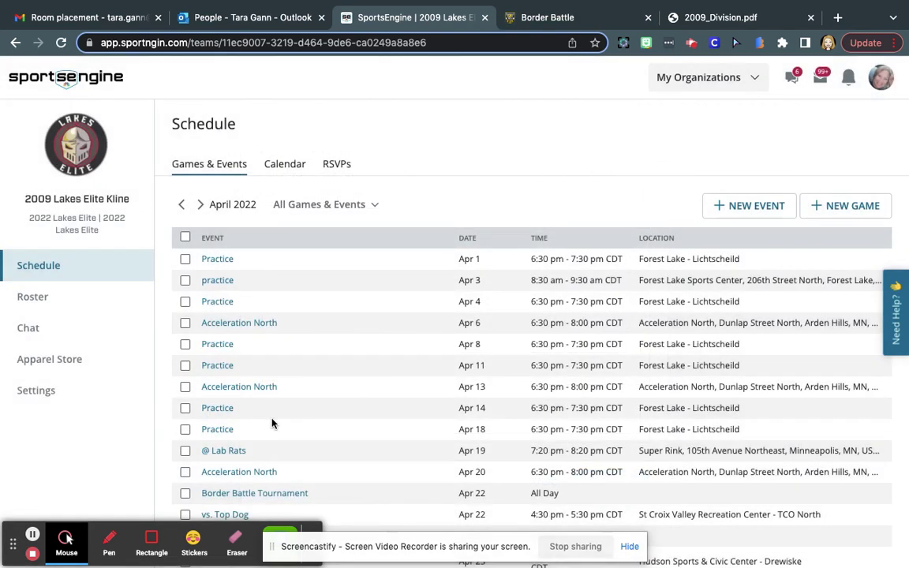
- Open the vs. Top Dog game, review its Player RSVPs, and return to the Information tab
{"action": "left_click", "coordinate": [229, 514]}
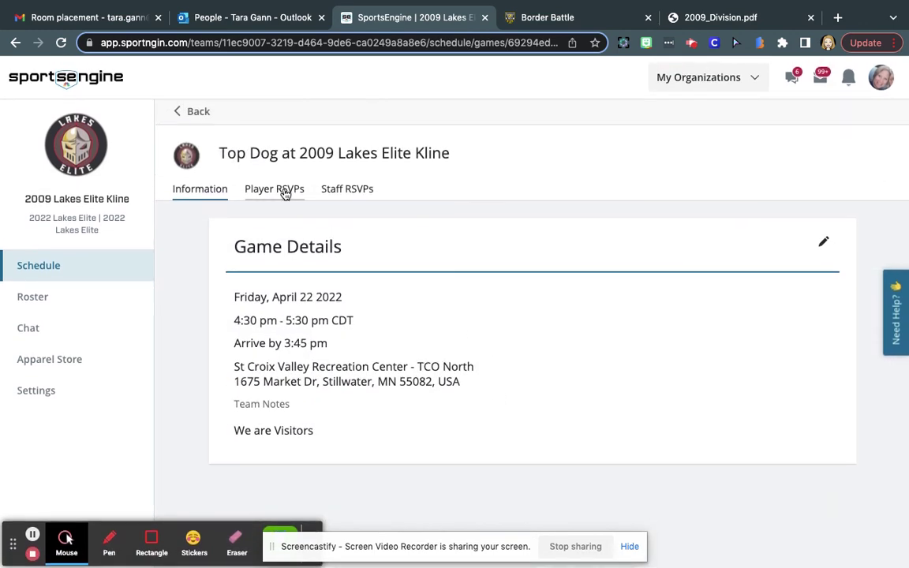
{"action": "left_click", "coordinate": [280, 188]}
{"action": "scroll", "coordinate": [493, 455], "scroll_direction": "down", "scroll_amount": 5}
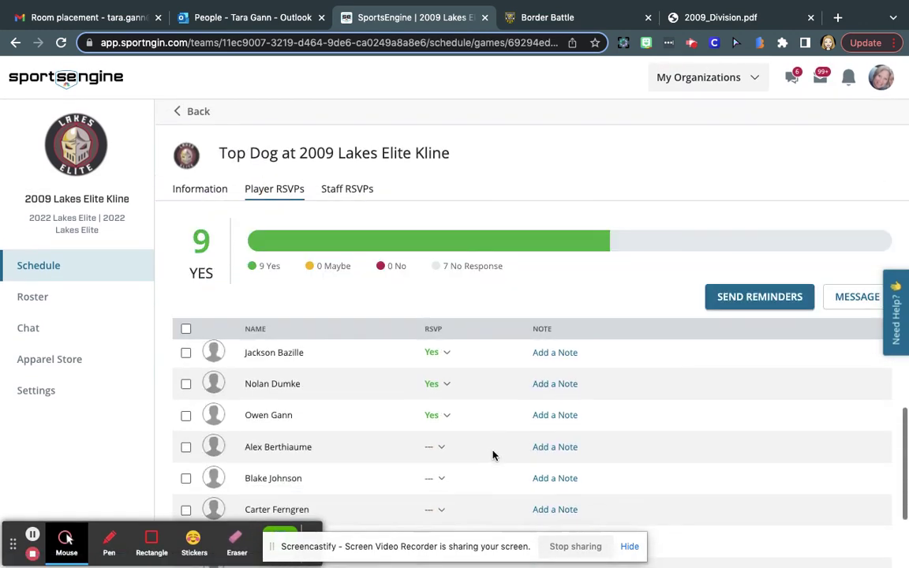
{"action": "scroll", "coordinate": [493, 455], "scroll_direction": "up", "scroll_amount": 2}
{"action": "scroll", "coordinate": [493, 455], "scroll_direction": "up", "scroll_amount": 3}
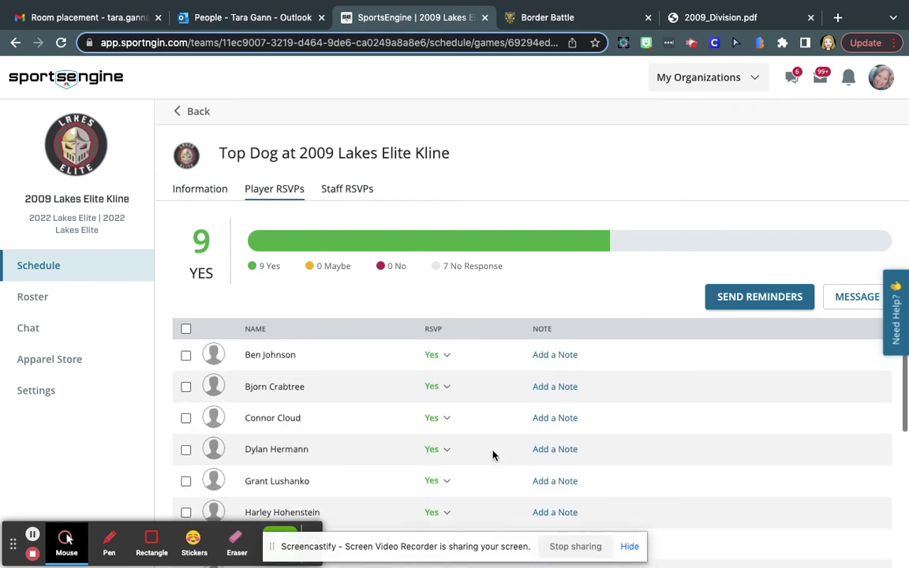
{"action": "left_click", "coordinate": [217, 188]}
{"action": "scroll", "coordinate": [620, 311], "scroll_direction": "down", "scroll_amount": 1}
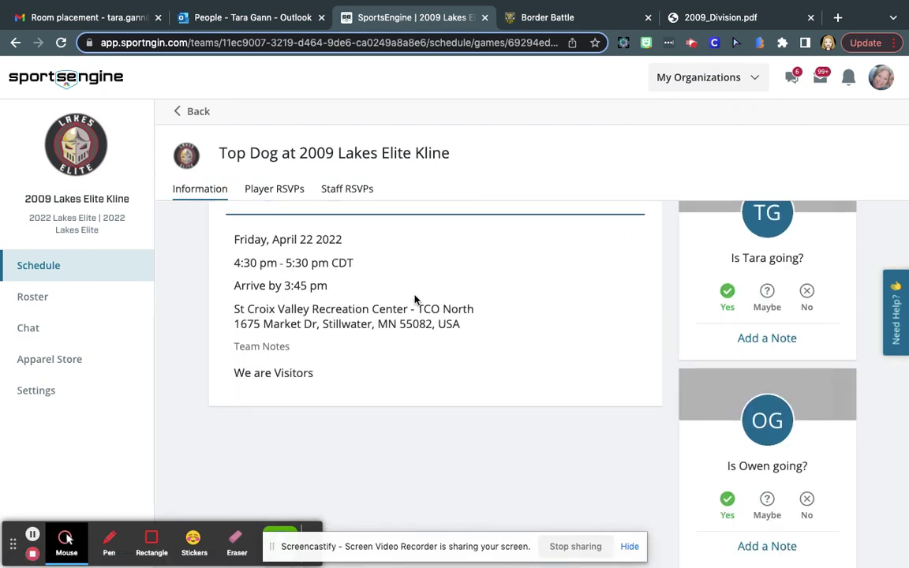
{"action": "scroll", "coordinate": [416, 300], "scroll_direction": "up", "scroll_amount": 1}
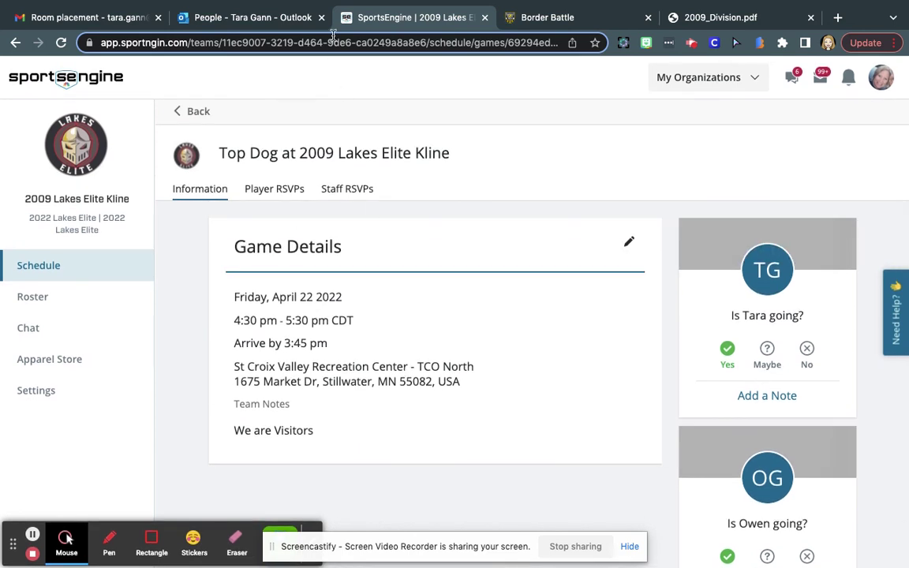